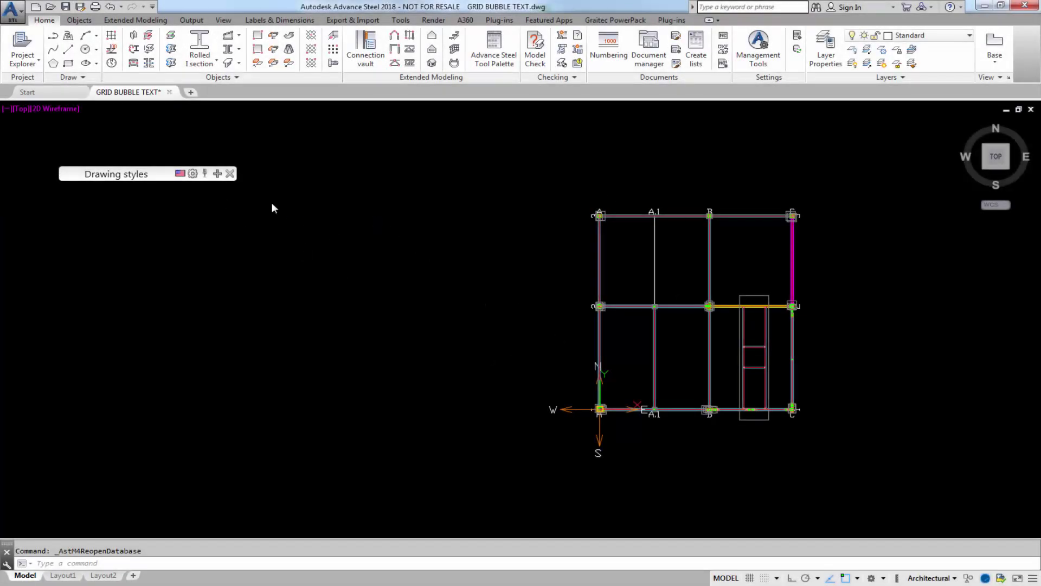
Step: Start a new detail from the '3 - Plan View - Key plan' drawing style
click(216, 174)
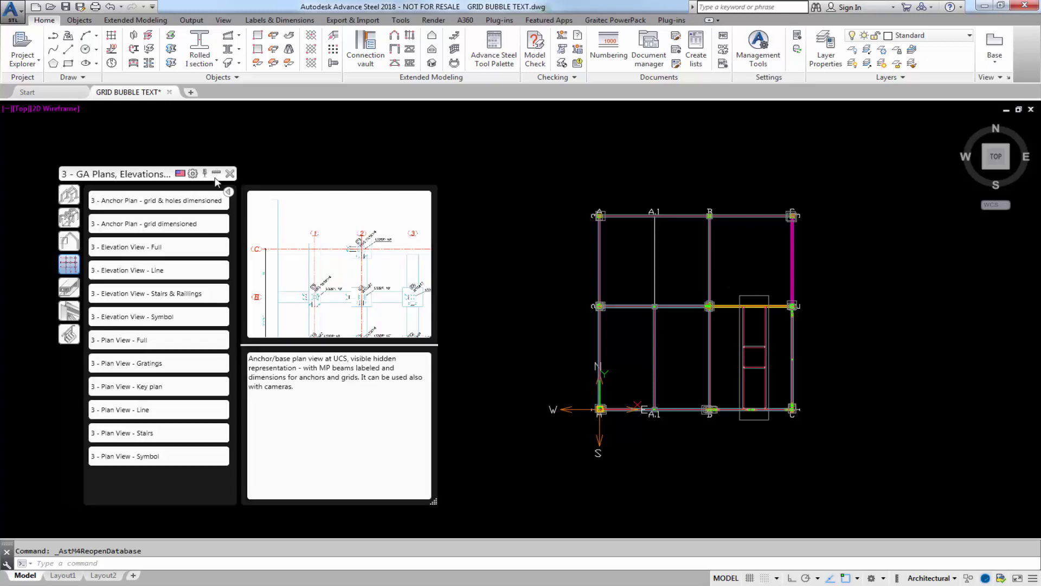
click(144, 386)
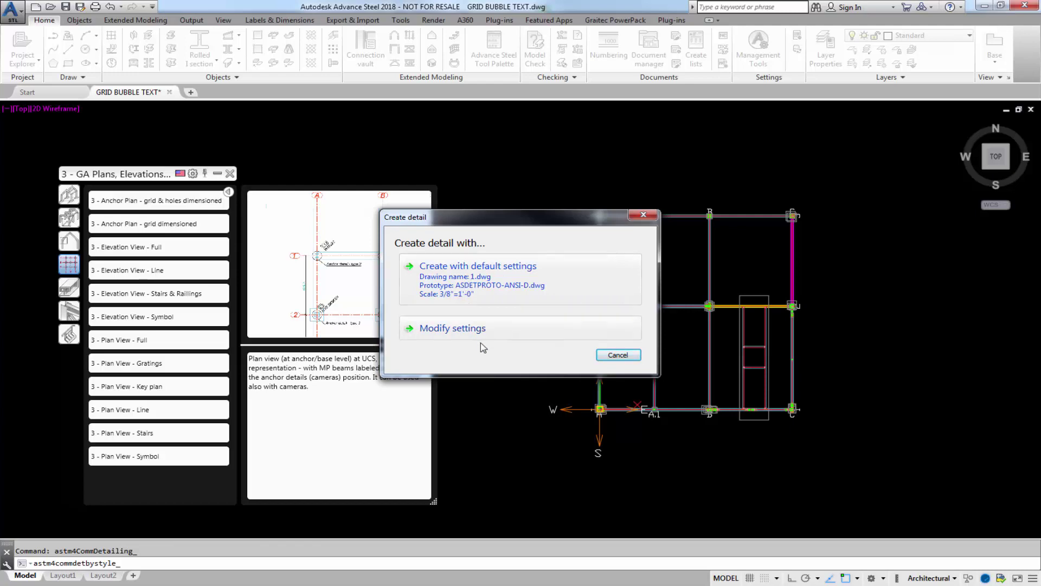
Step: Review the detail settings, confirm the ASDETPROTO-ANSI-D.dwg prototype, and accept
click(453, 329)
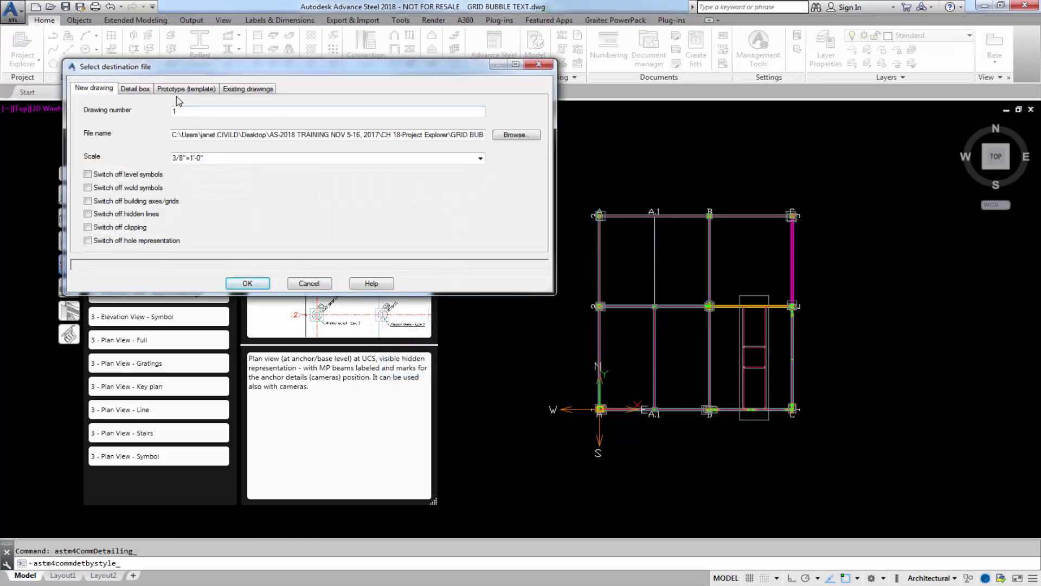
click(185, 89)
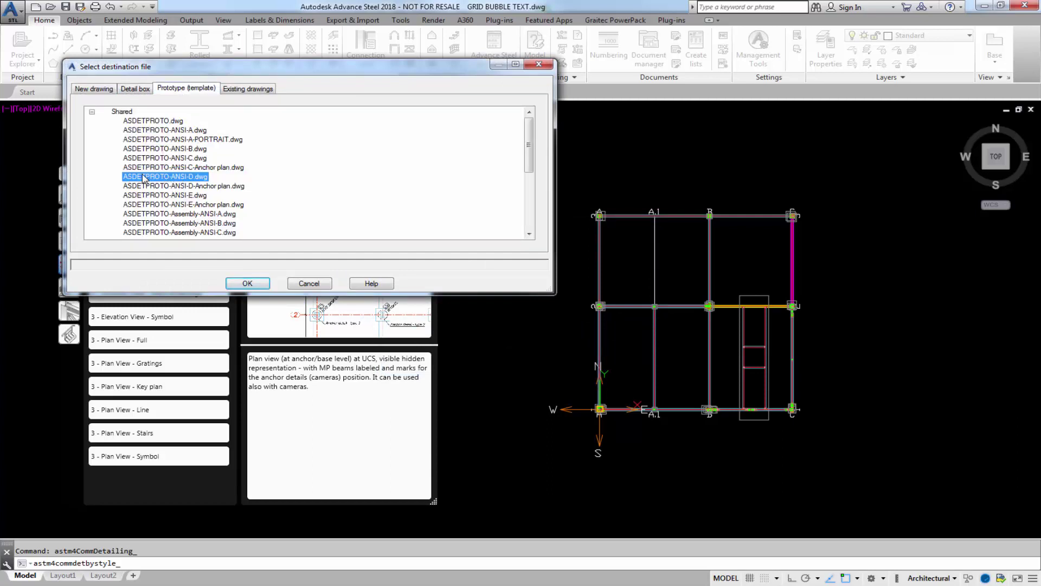
click(257, 283)
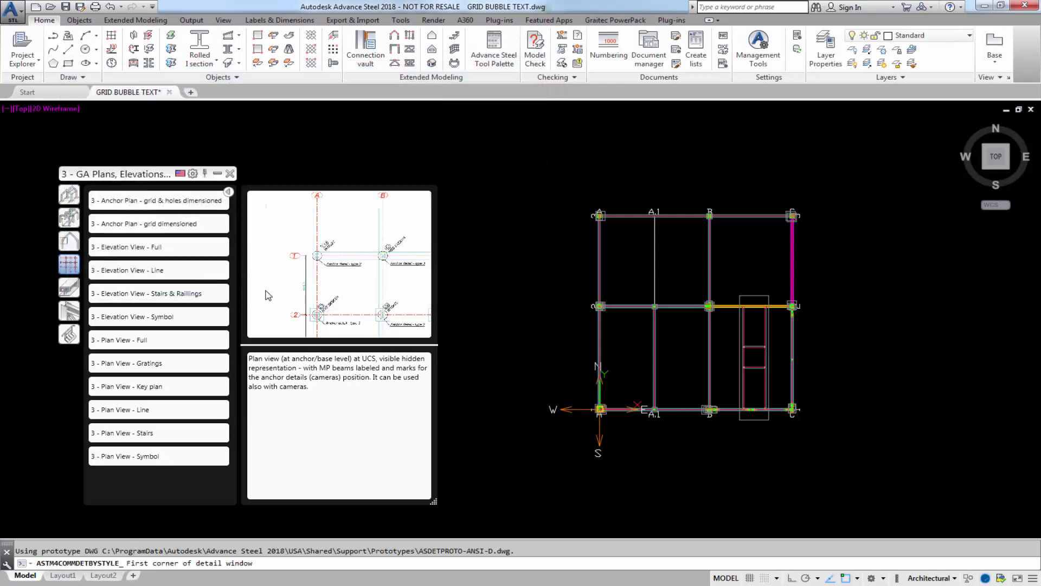
Step: Window the entire grid layout to generate the detail drawing Details\1.dwg
click(510, 189)
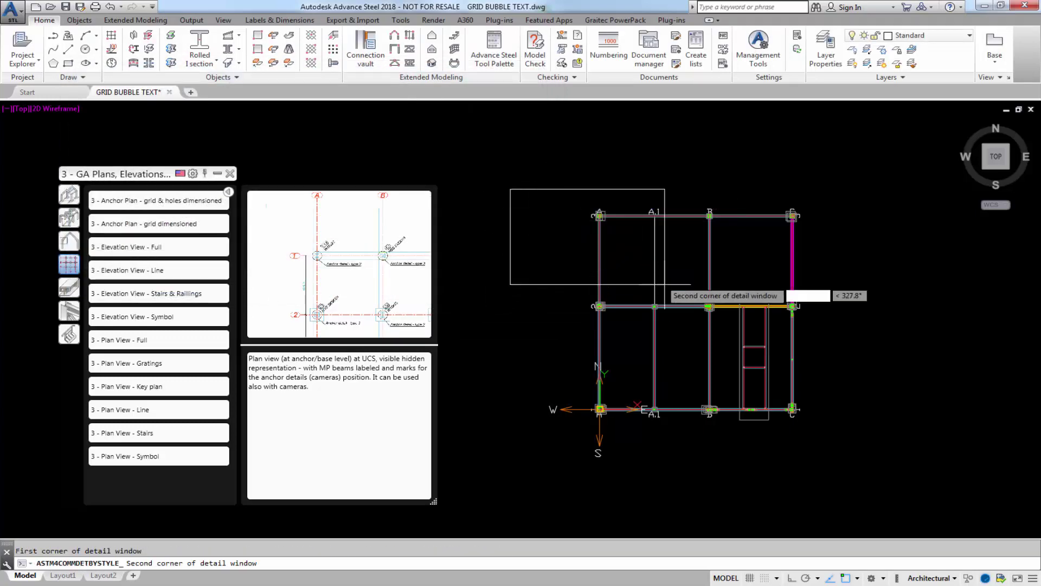
click(874, 465)
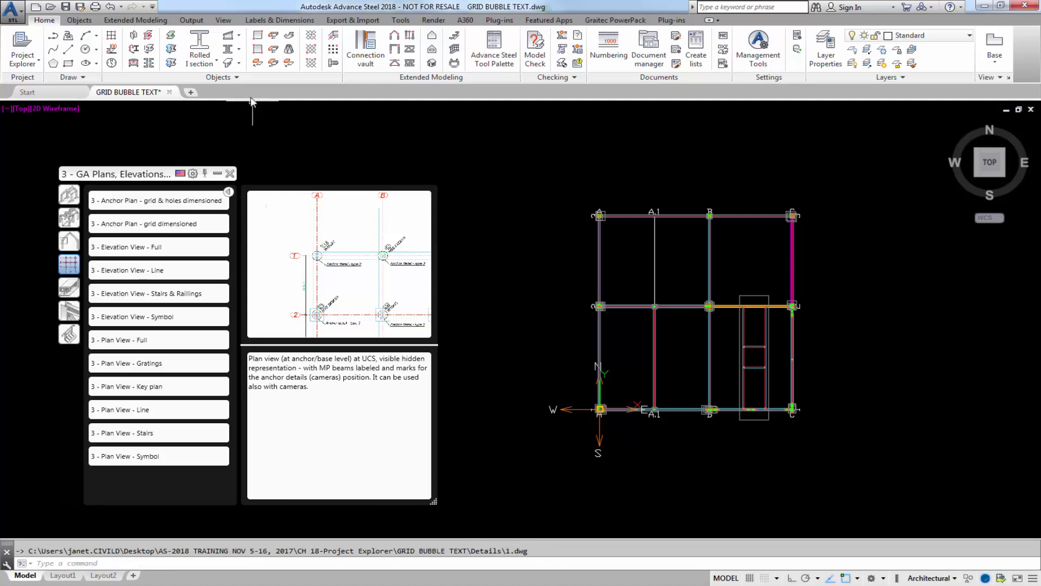
Step: Open 1.dwg from Details > Up to date in the Document manager
click(191, 20)
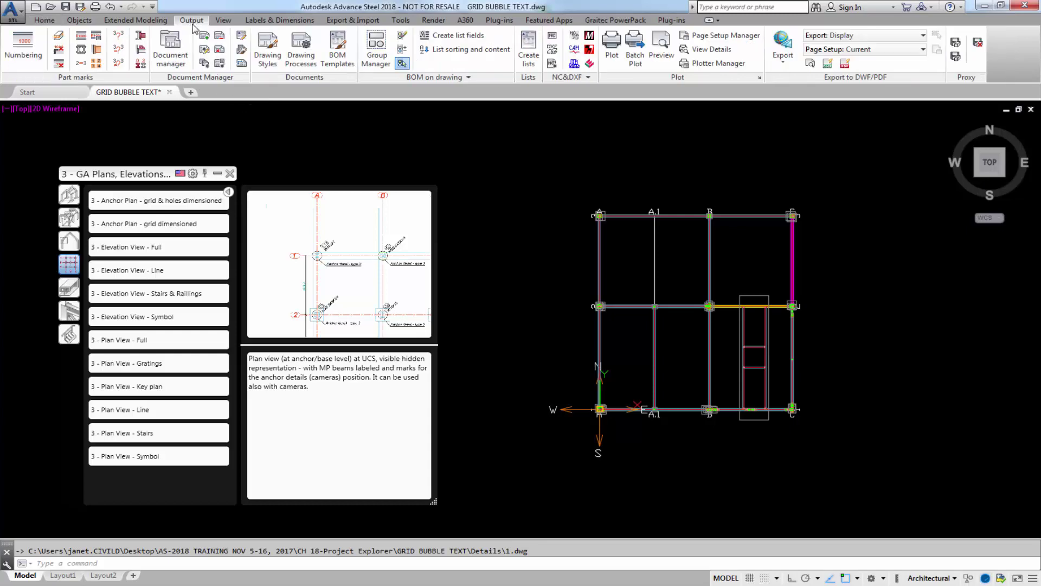
click(171, 51)
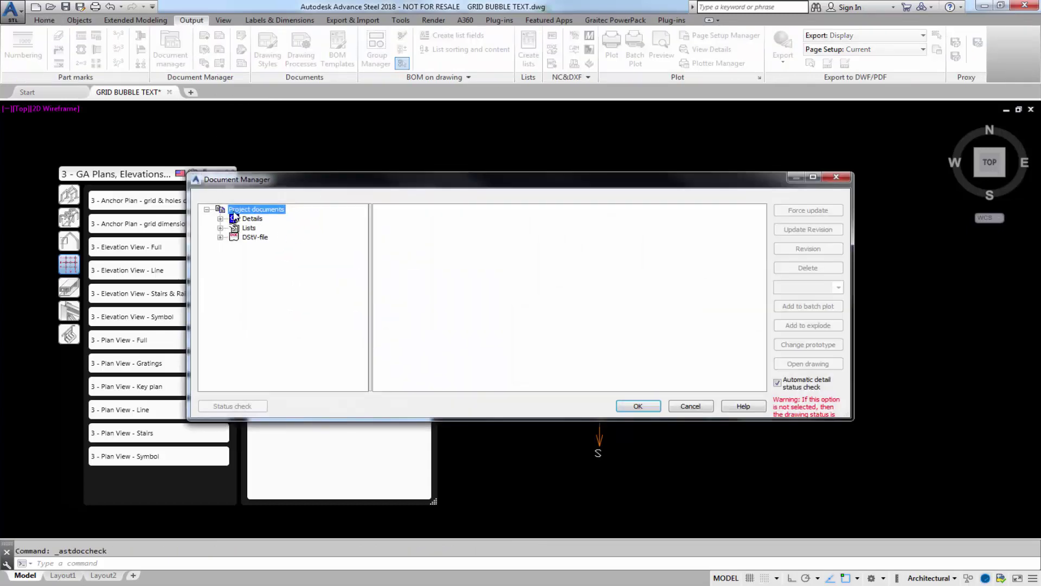
click(221, 219)
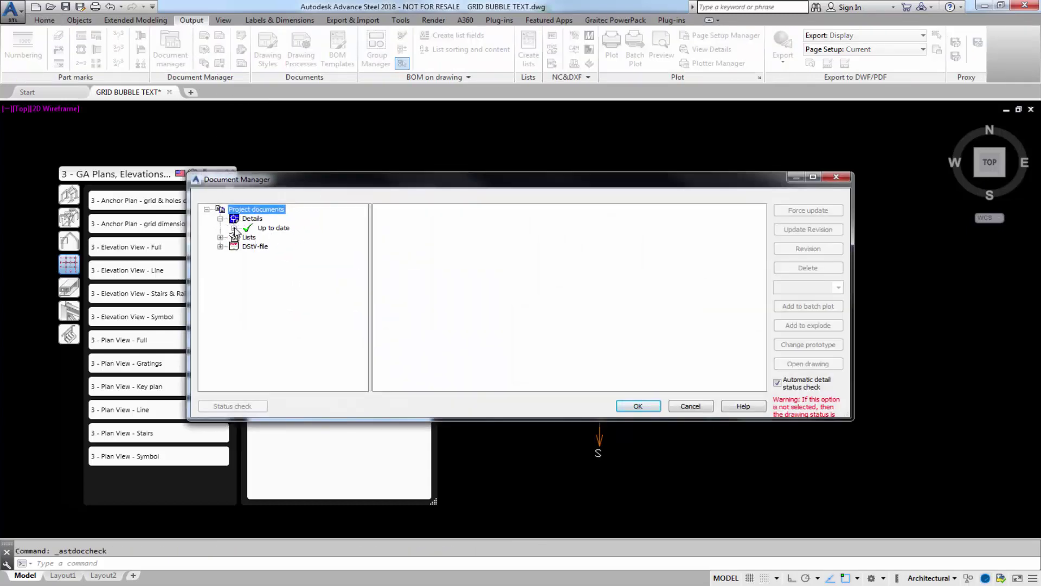
click(234, 227)
click(291, 237)
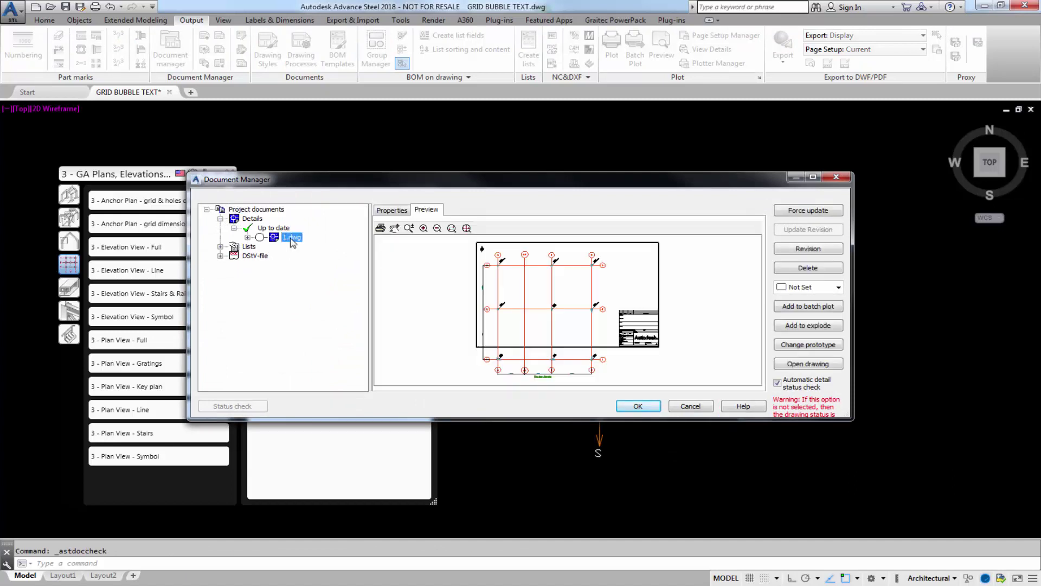
right_click(292, 238)
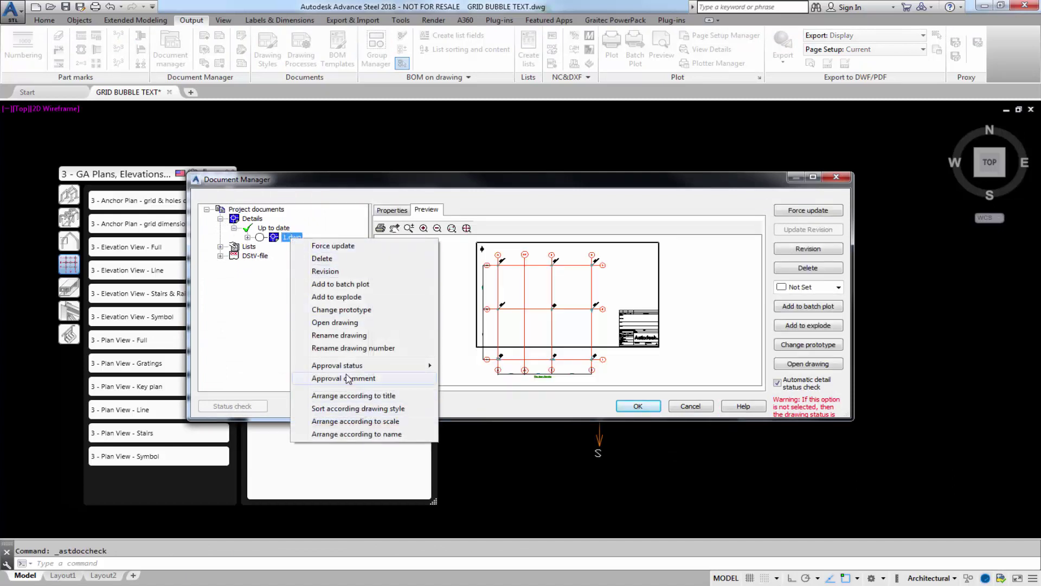
click(334, 322)
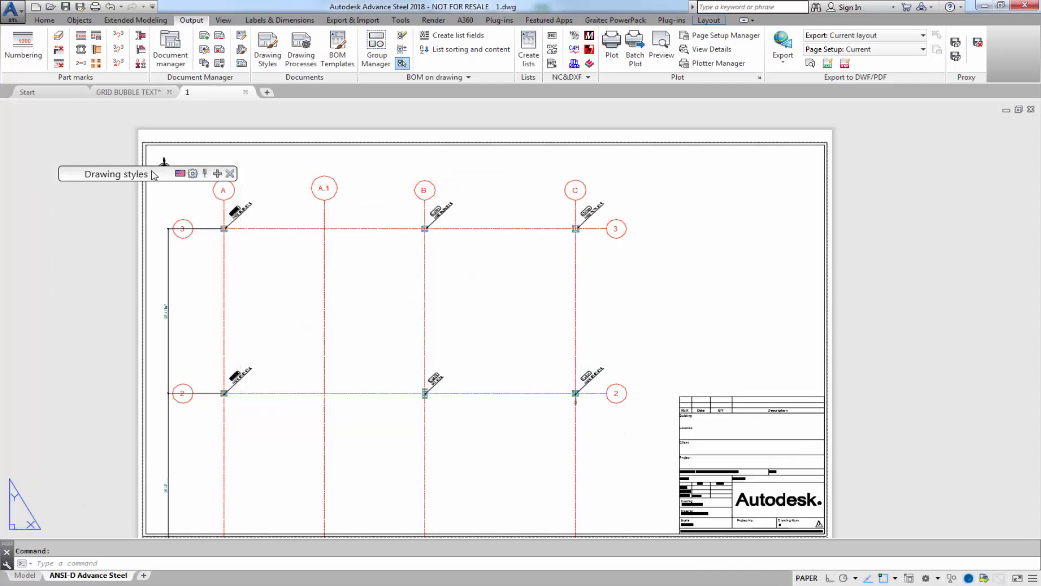
Step: Rescale the key-plan detail viewport to 1/4"=1'-0" so it fits the sheet border
mouse_move(144, 171)
mouse_down()
mouse_move(94, 126)
mouse_move(90, 107)
mouse_up()
scroll(628, 336, down, 5)
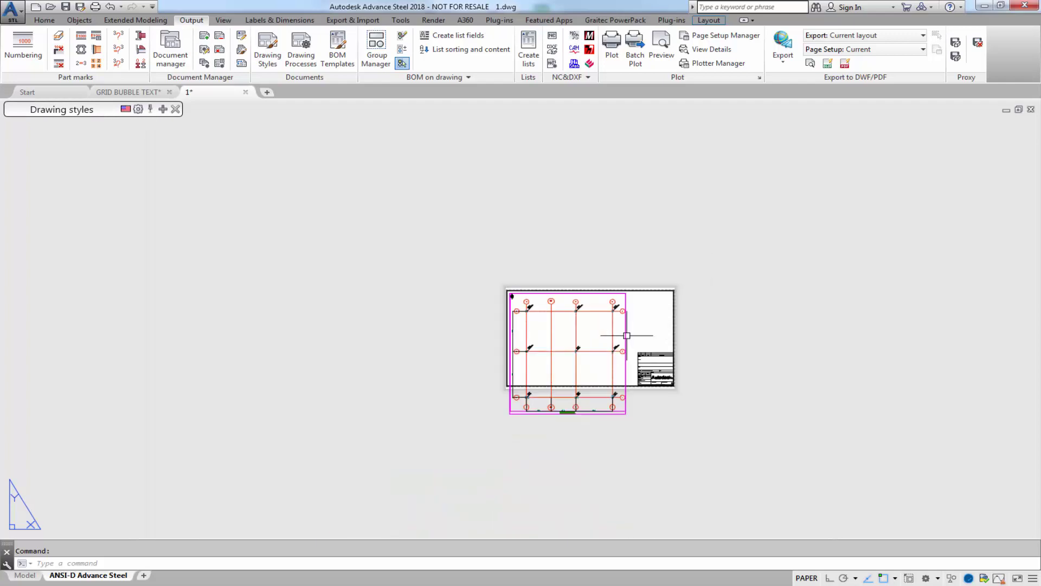
scroll(621, 412, up, 4)
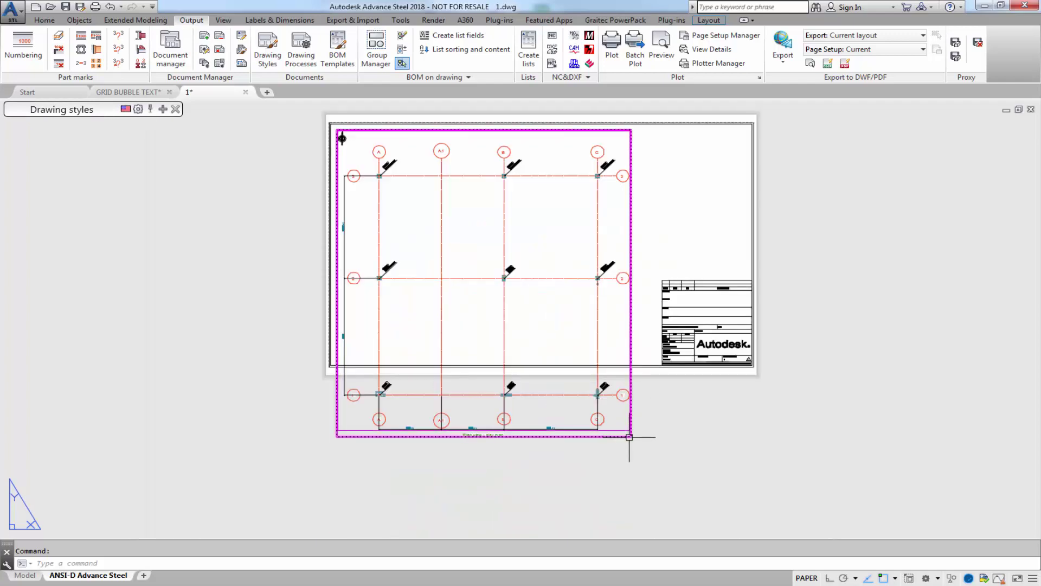
double_click(629, 436)
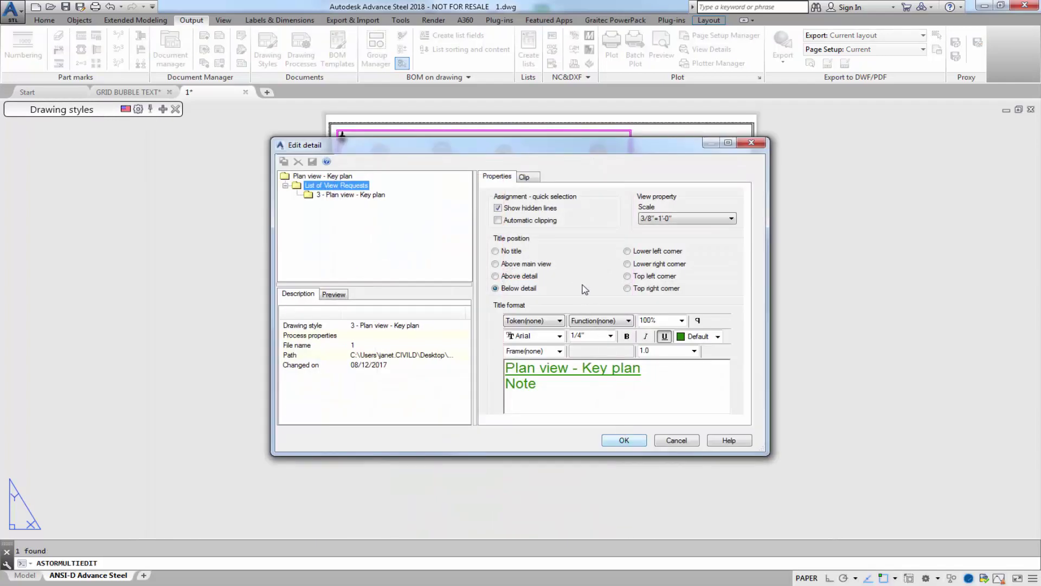
click(731, 219)
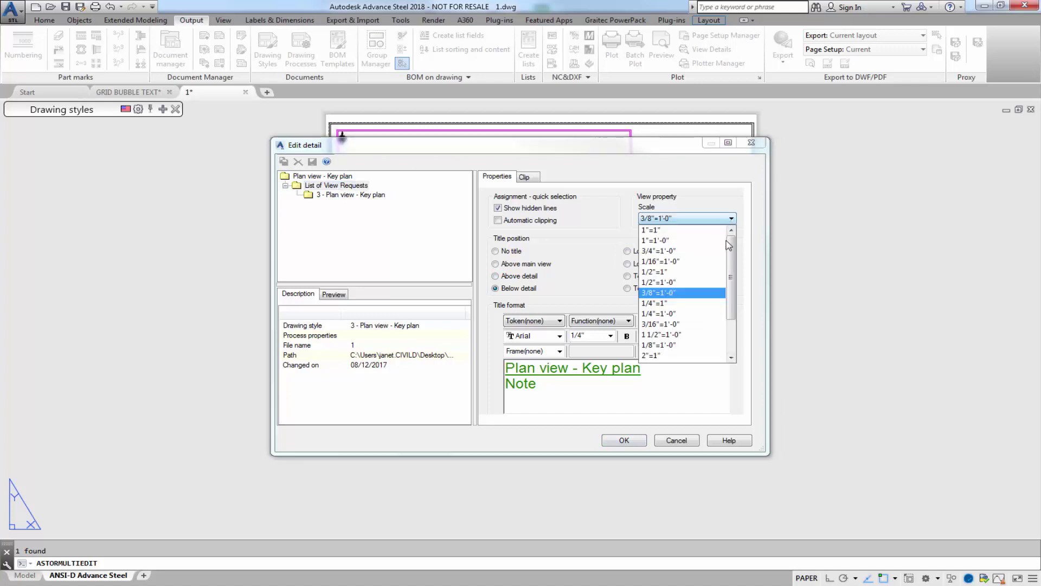
click(701, 314)
click(633, 444)
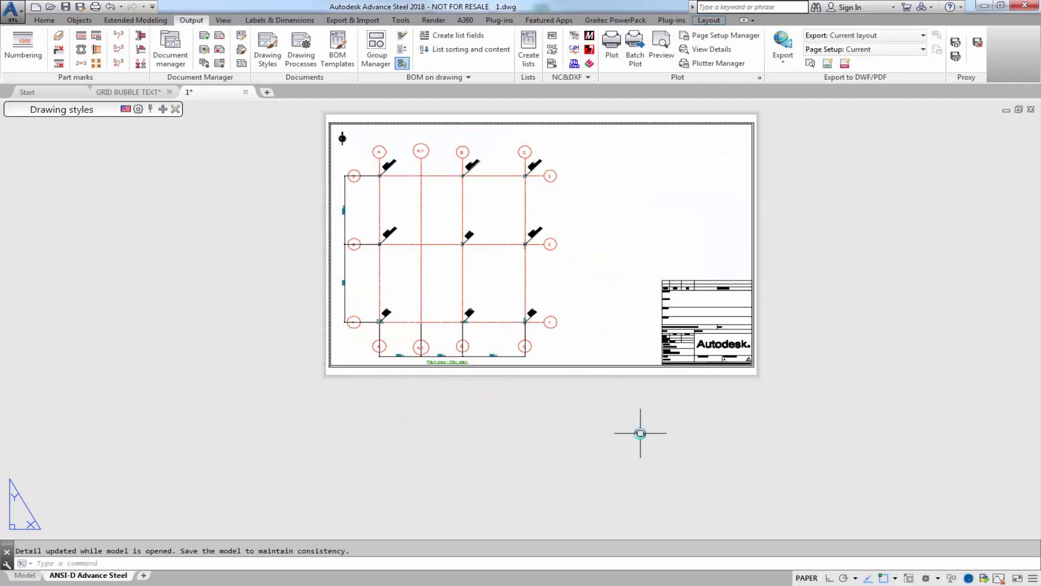
Step: Zoom in on grid bubbles A–C and 2–3, then regenerate the layout with RE
scroll(536, 325, up, 6)
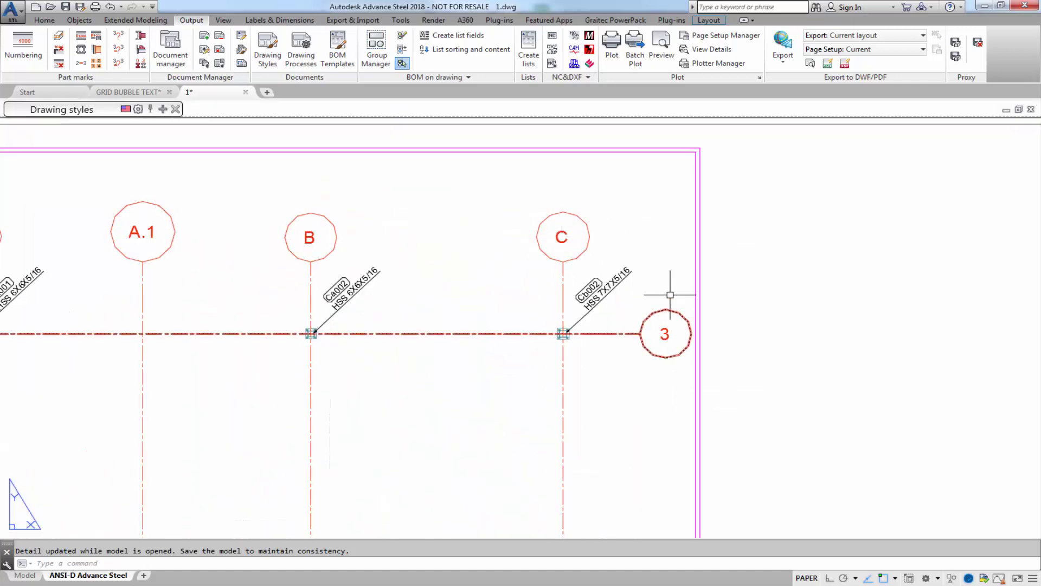
scroll(669, 298, down, 2)
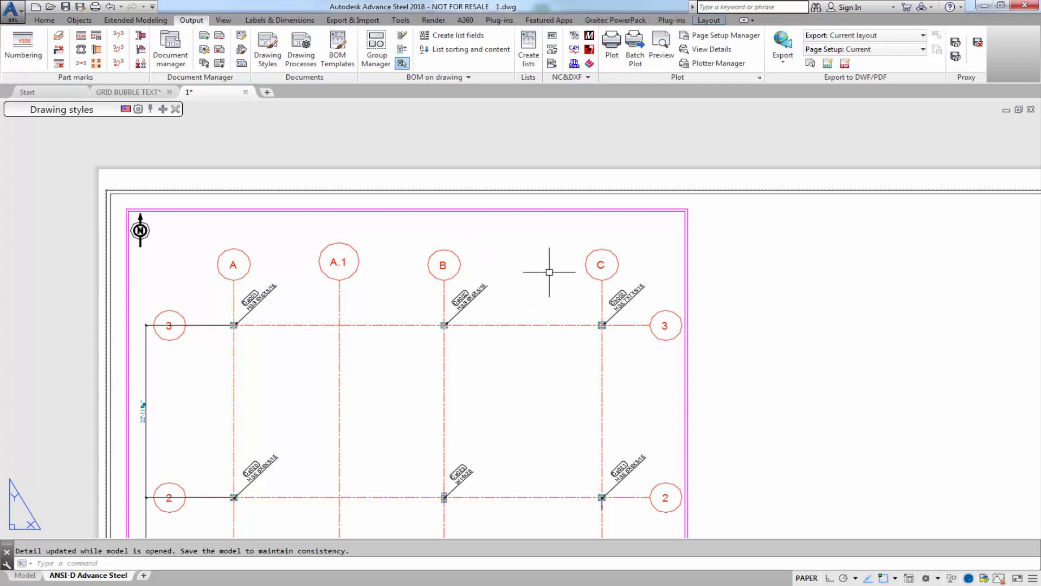
text(RE)
key(Return)
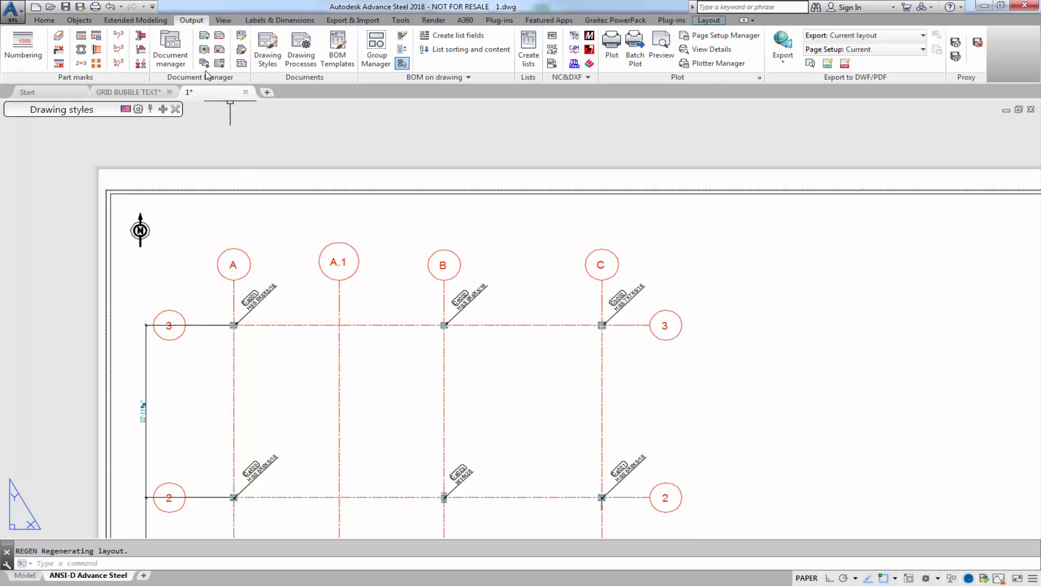
Step: In Management Tools Defaults, filter on BALL and expand Drawing-Presentation to its General balloon settings
click(53, 22)
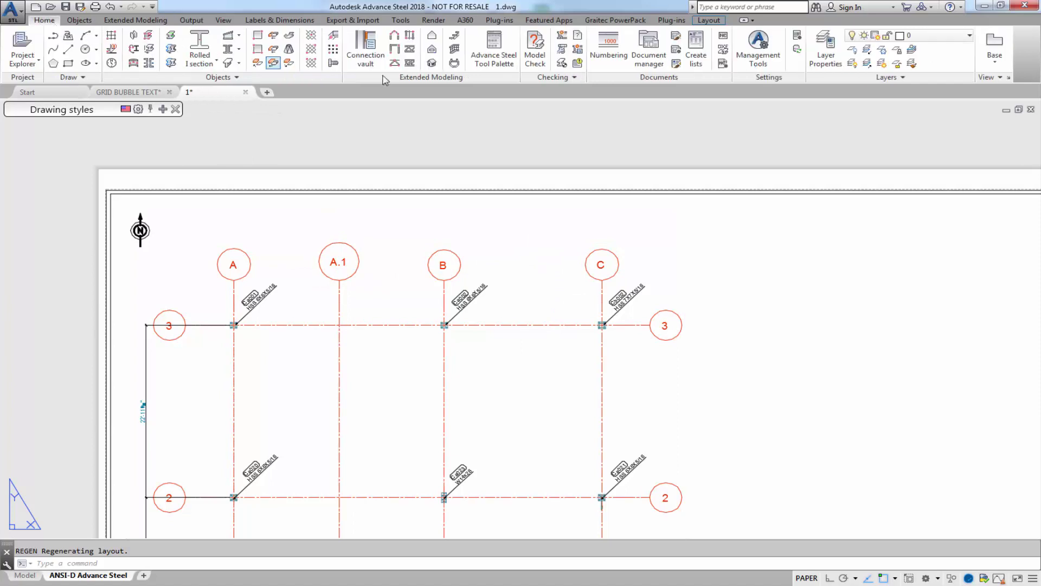
click(766, 62)
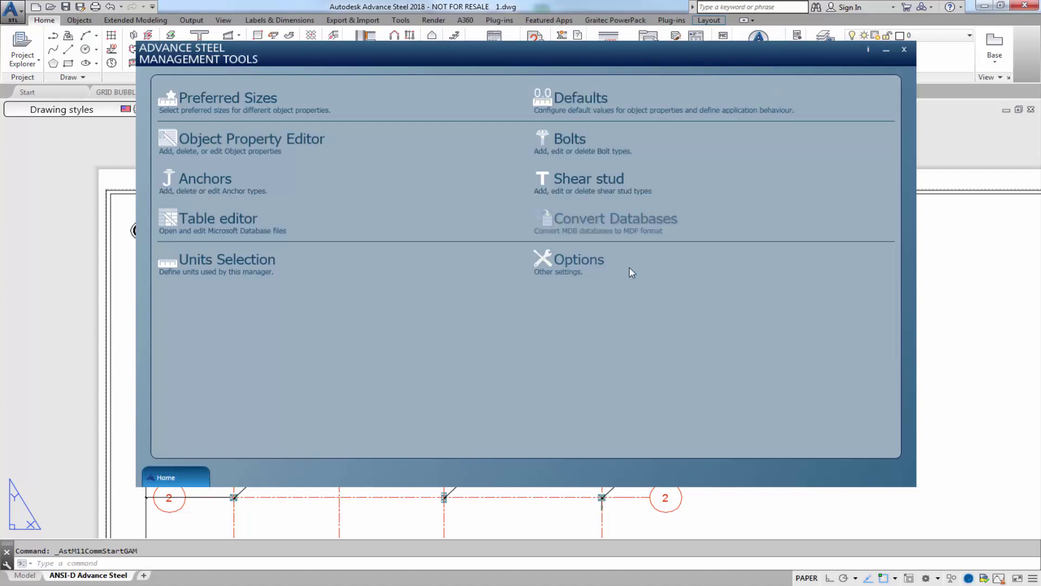
click(578, 100)
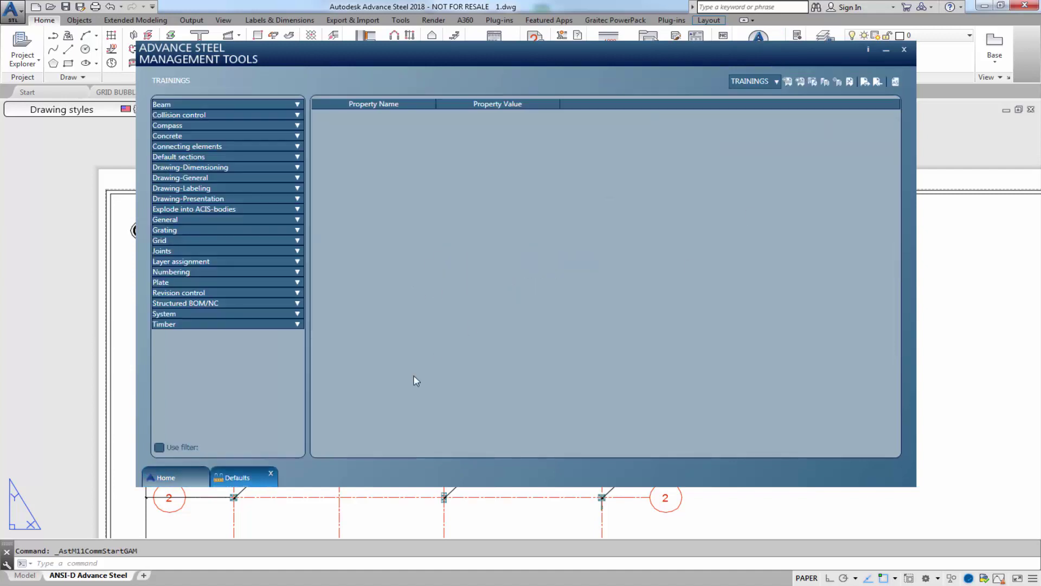
click(182, 448)
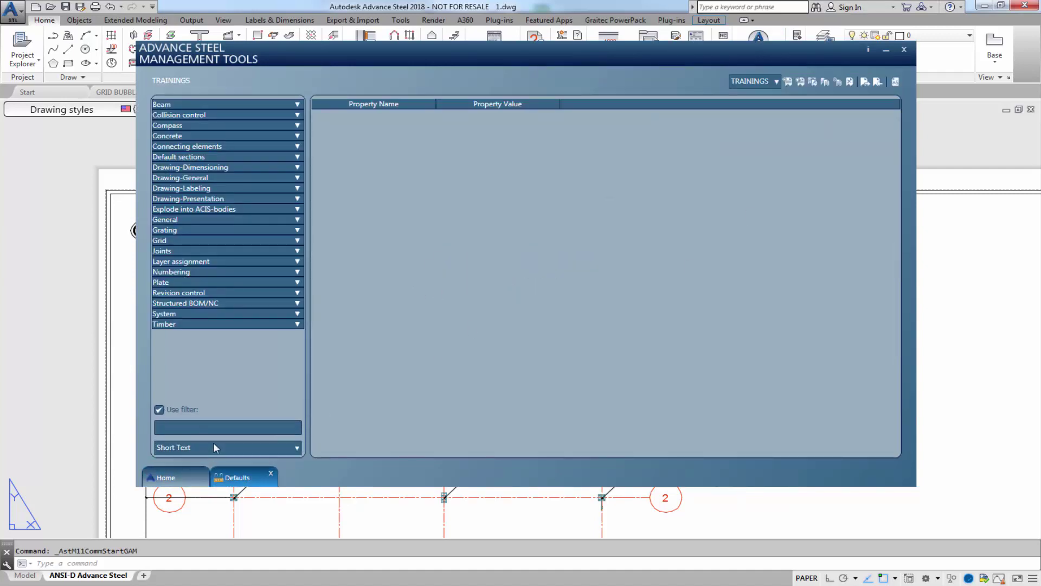
text(BAL)
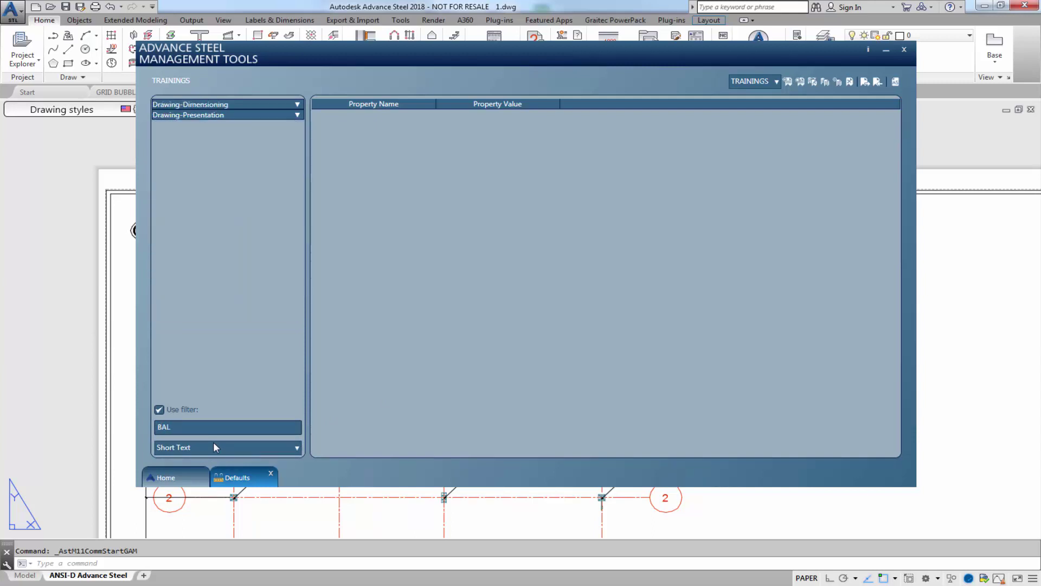
text(L)
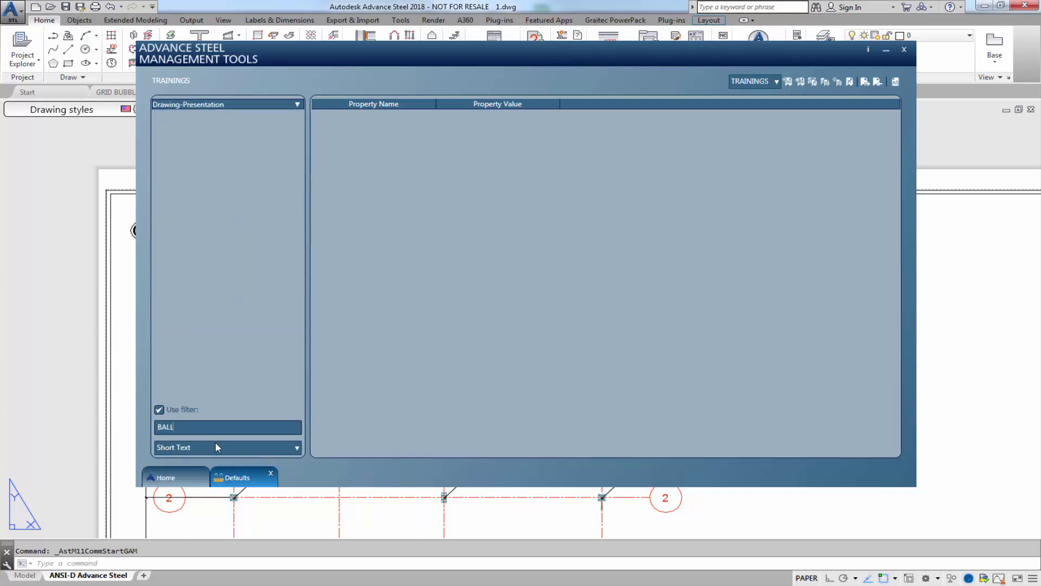
click(298, 108)
click(187, 113)
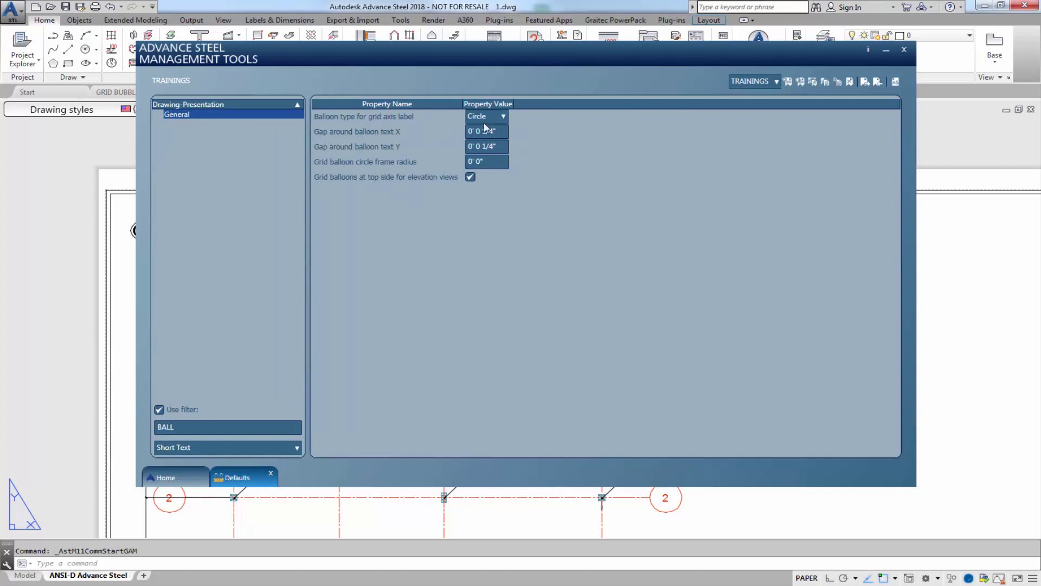
click(503, 117)
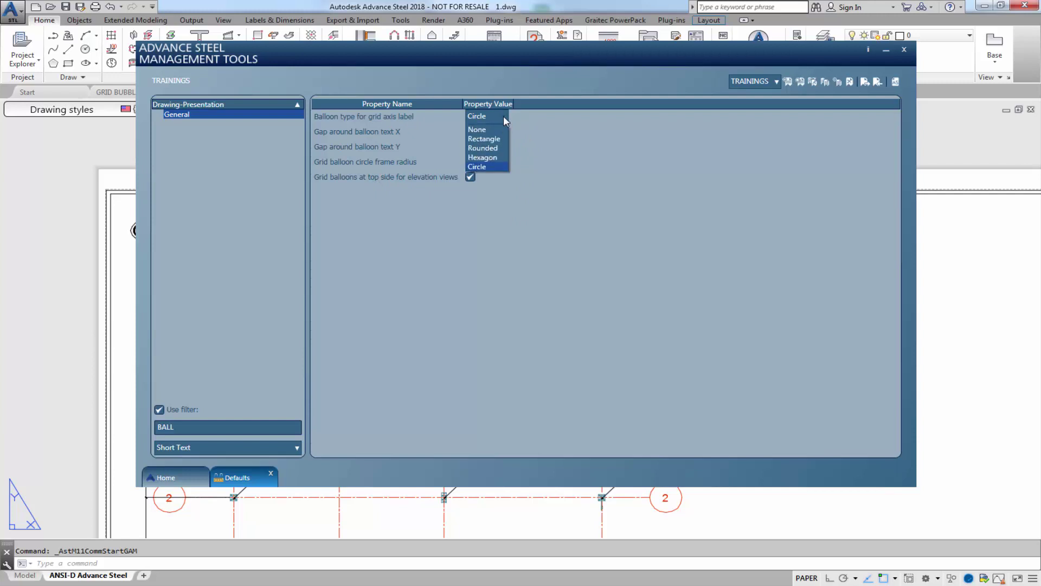
click(567, 128)
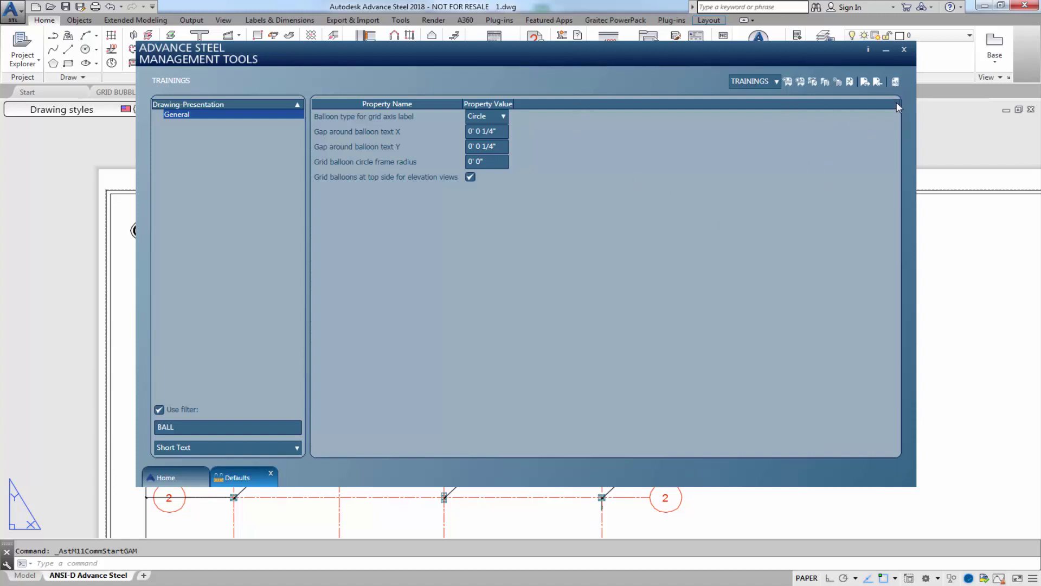
Step: Close Management Tools, reload the defaults database, and pan to show more of the grid
click(904, 50)
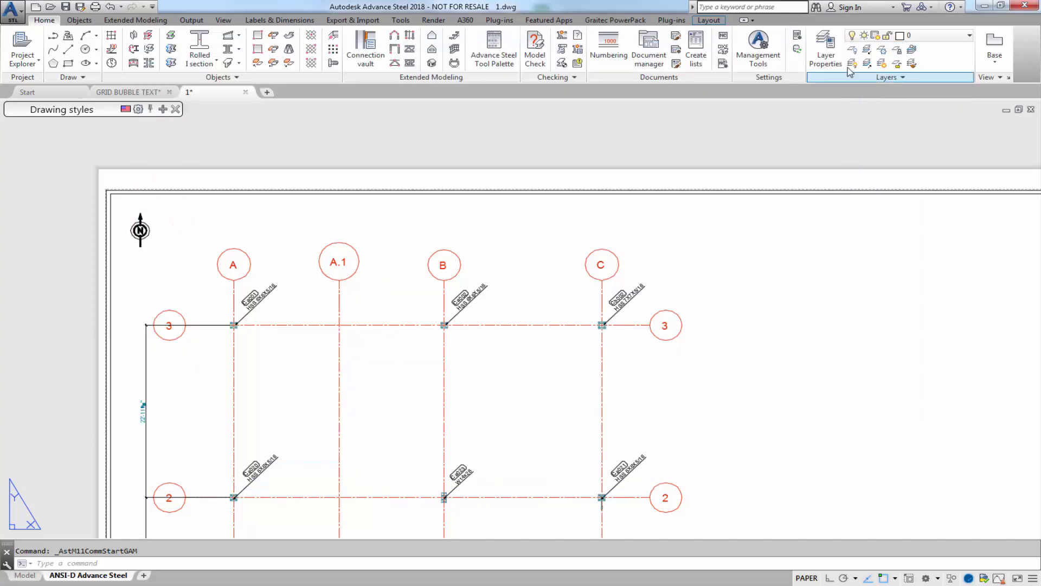
click(798, 51)
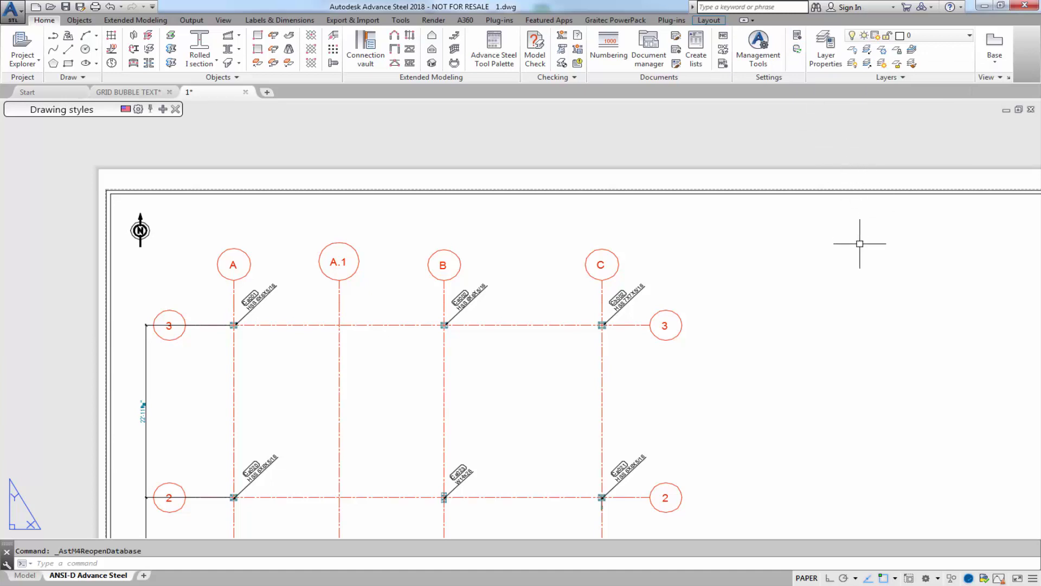
middle_drag(830, 231, 779, 212)
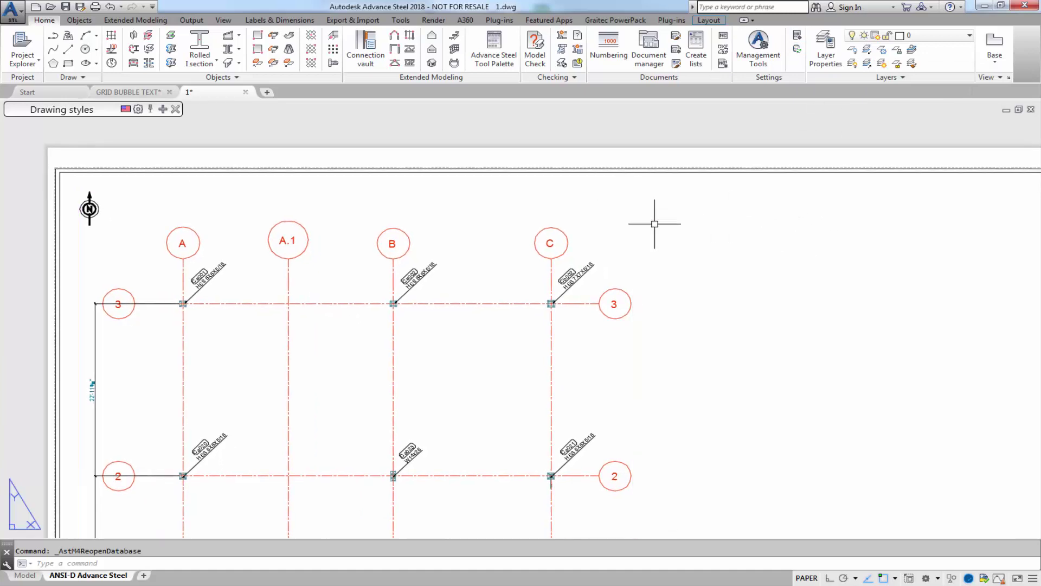
click(273, 21)
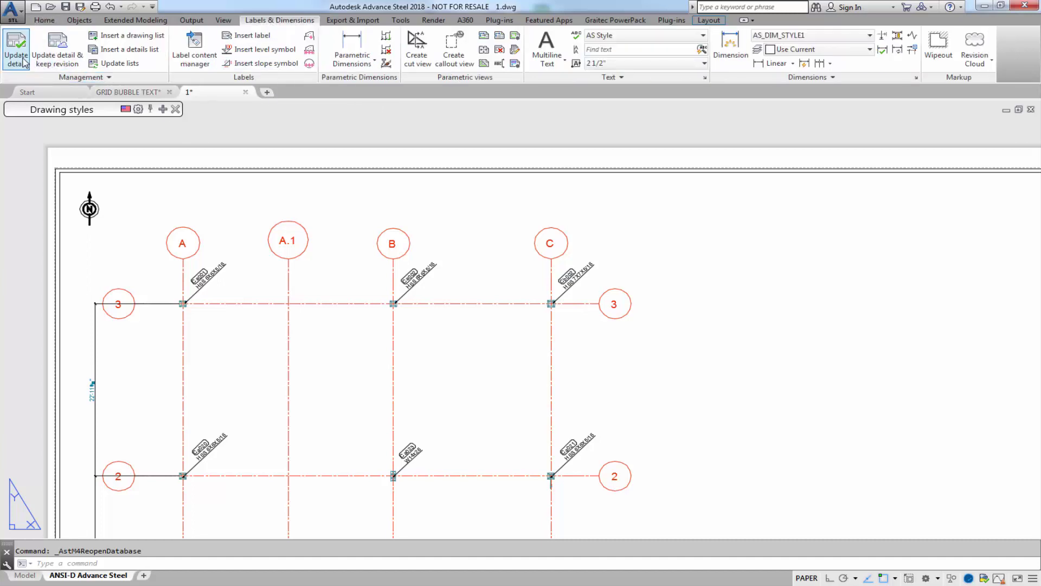